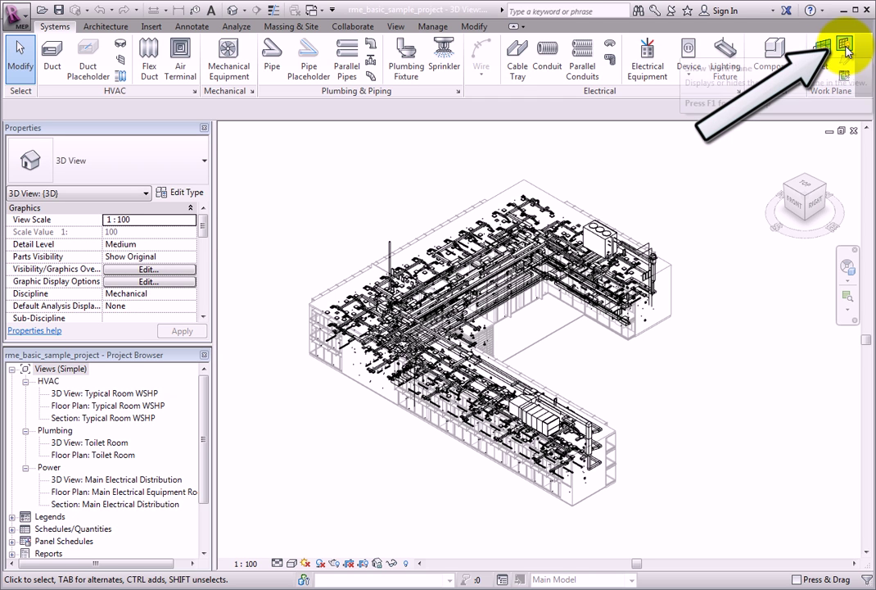
Show the active work plane in the 3D view and inspect its grid up close and from another angle.
{"action": "left_click", "coordinate": [845, 45]}
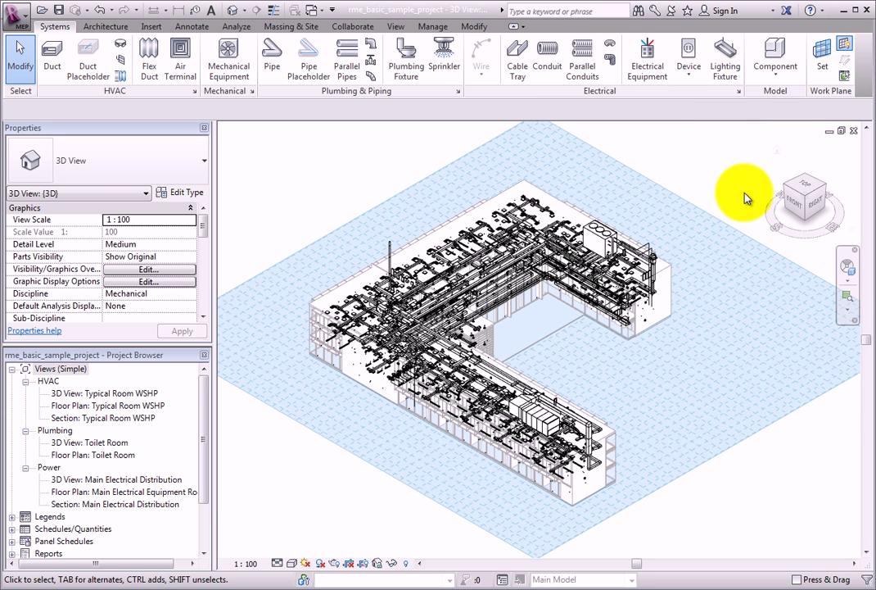
{"action": "middle_click_drag", "start_coordinate": [737, 353], "coordinate": [620, 372], "text": "shift"}
{"action": "scroll", "coordinate": [614, 396], "scroll_direction": "up", "scroll_amount": 5}
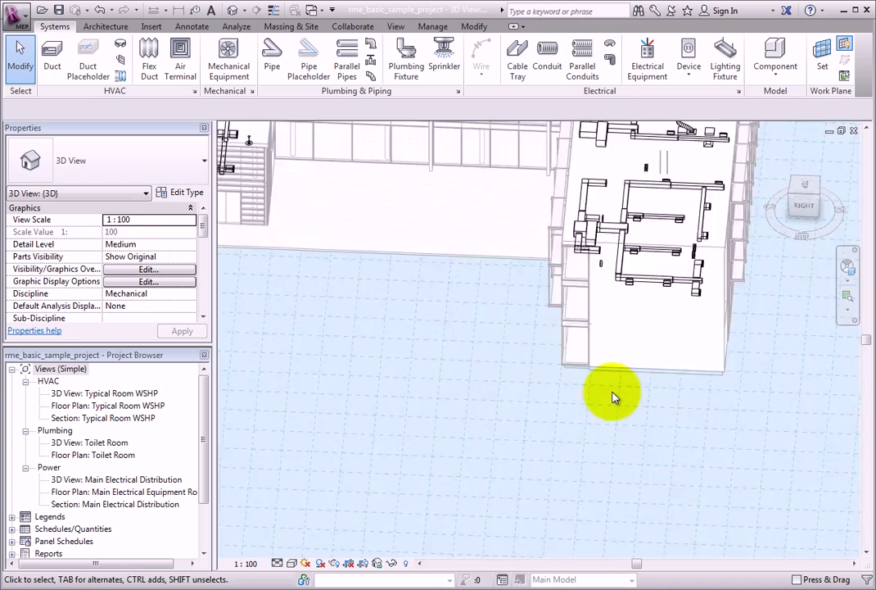
{"action": "scroll", "coordinate": [615, 397], "scroll_direction": "down", "scroll_amount": 6}
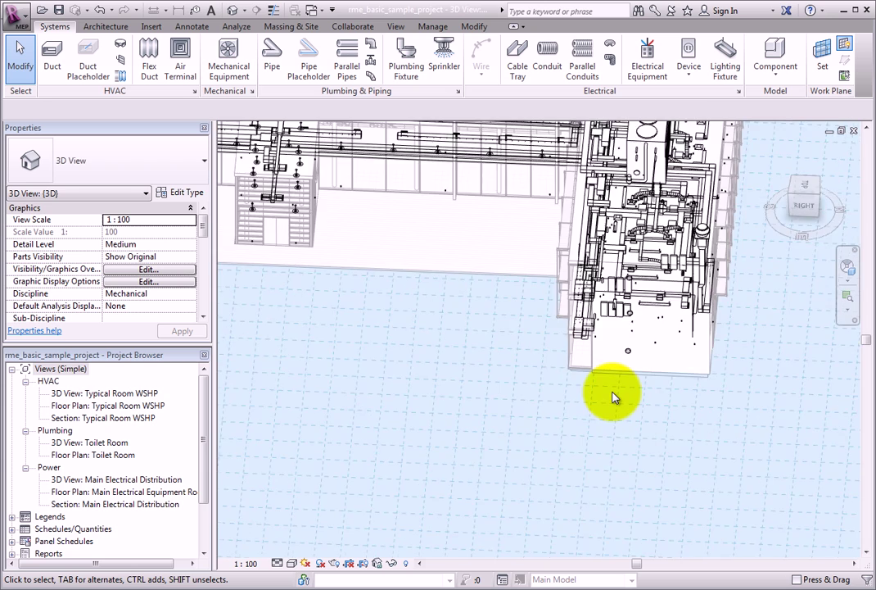
{"action": "middle_click_drag", "start_coordinate": [636, 418], "coordinate": [556, 380], "text": "shift"}
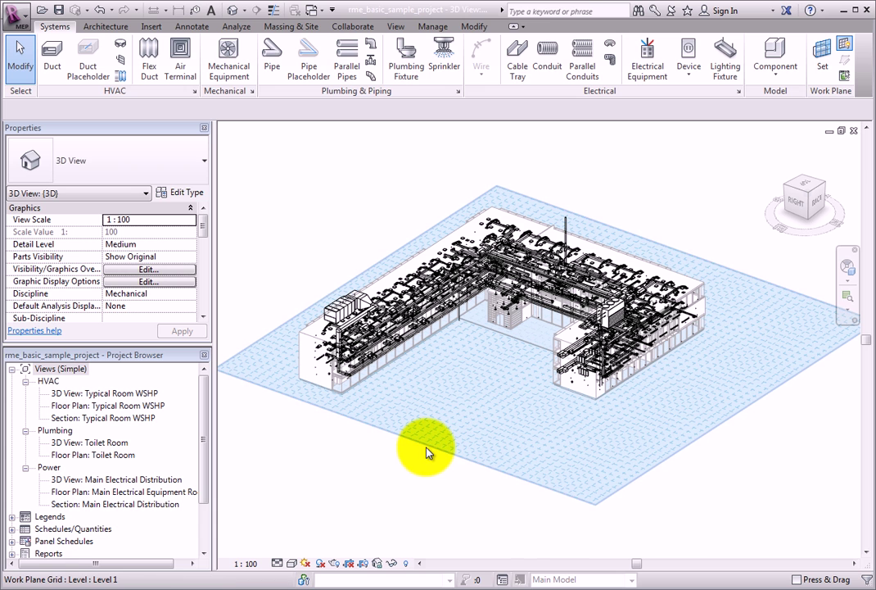
Set the grid spacing of the displayed Level 1 work plane to 1500.
{"action": "left_click", "coordinate": [426, 446]}
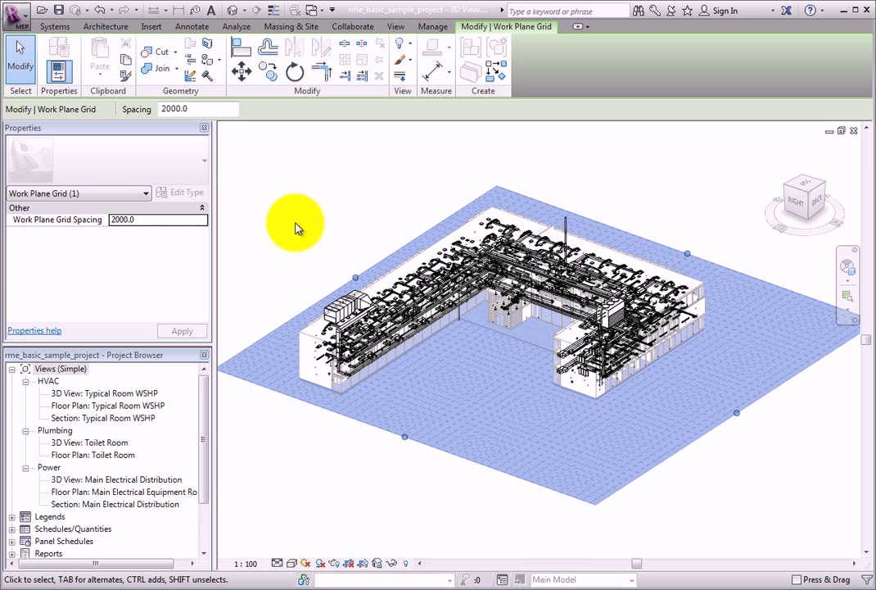
{"action": "left_click", "coordinate": [193, 109]}
{"action": "left_click_drag", "start_coordinate": [193, 108], "coordinate": [157, 114]}
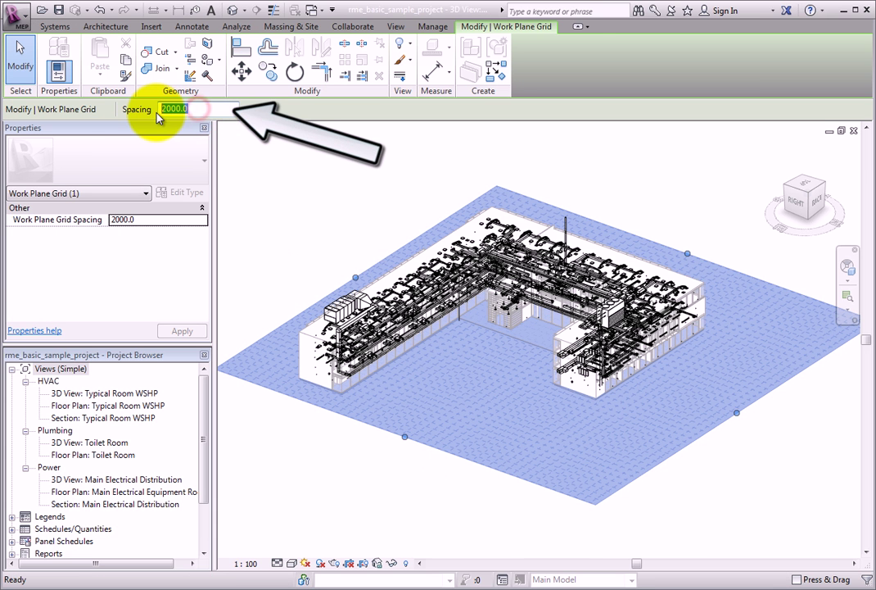
{"action": "type", "text": "1500"}
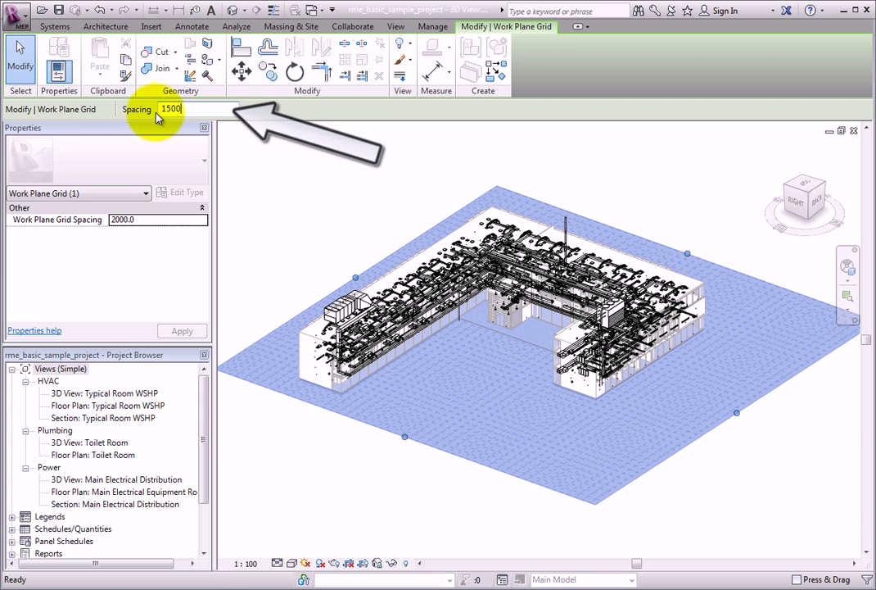
{"action": "key", "text": "Return"}
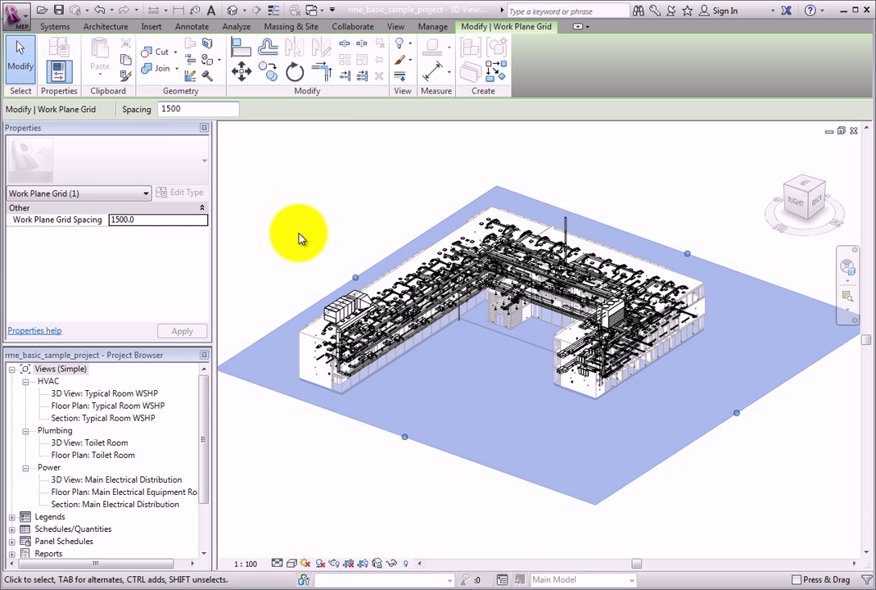
{"action": "left_click", "coordinate": [300, 238]}
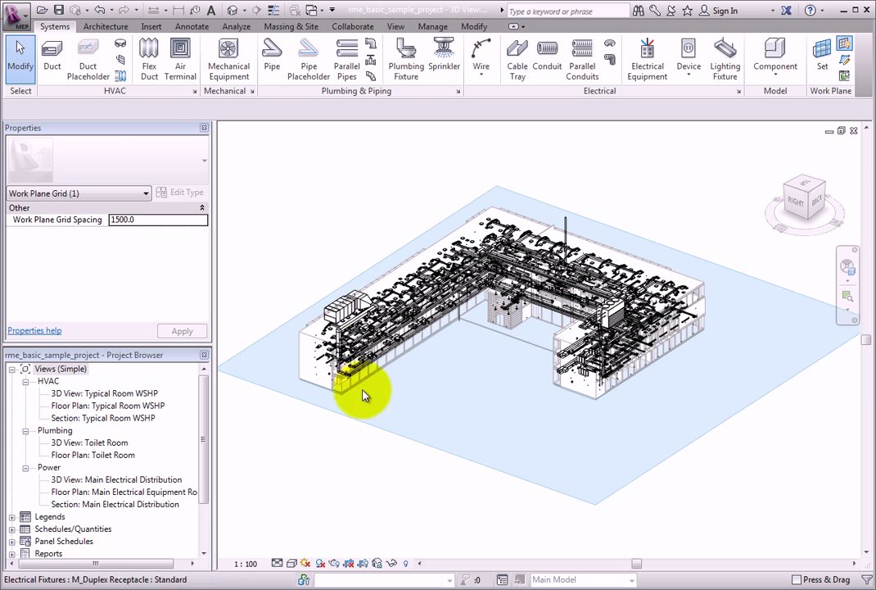
Enlarge the Level 1 work plane by extending two of its edges outward from the open side of the building.
{"action": "left_click", "coordinate": [366, 424]}
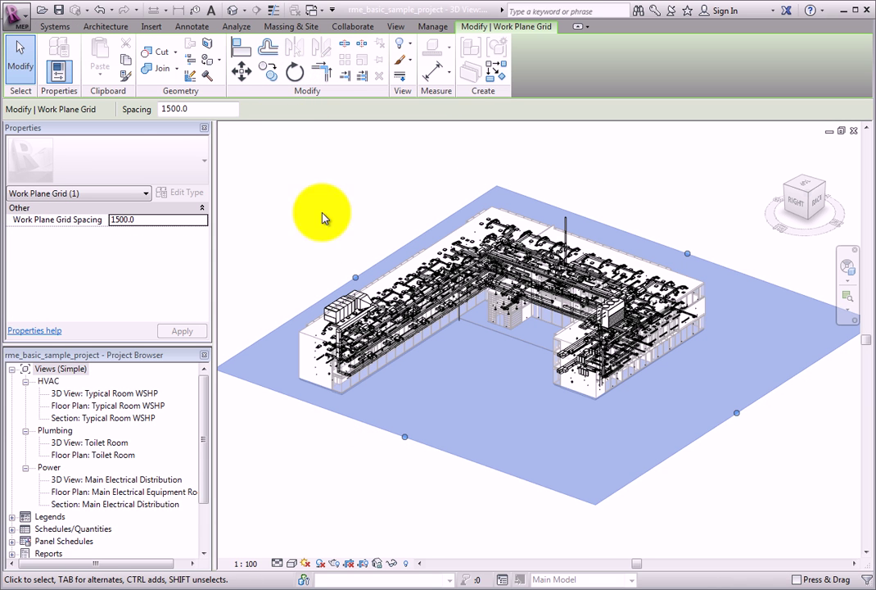
{"action": "scroll", "coordinate": [525, 414], "scroll_direction": "up", "scroll_amount": 5}
{"action": "scroll", "coordinate": [527, 419], "scroll_direction": "up", "scroll_amount": 3}
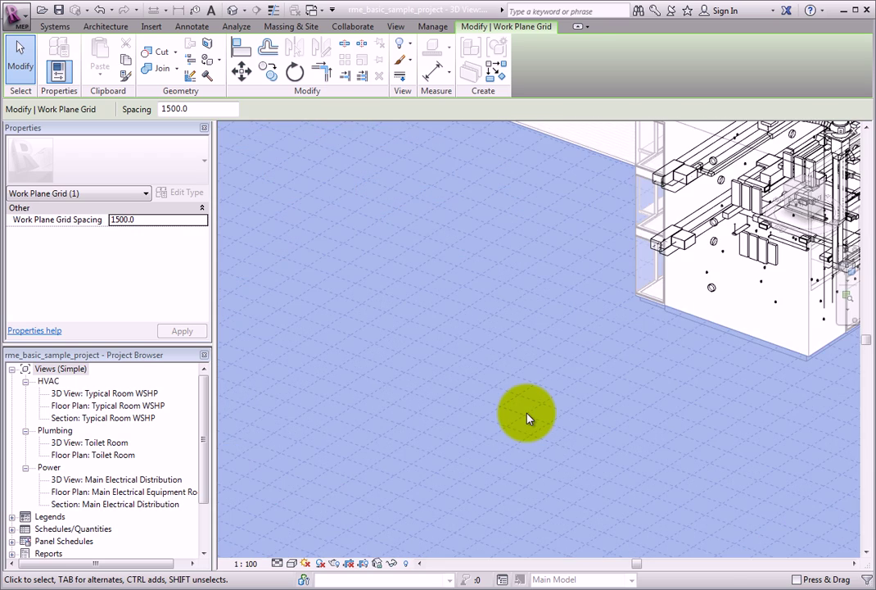
{"action": "scroll", "coordinate": [528, 418], "scroll_direction": "down", "scroll_amount": 5}
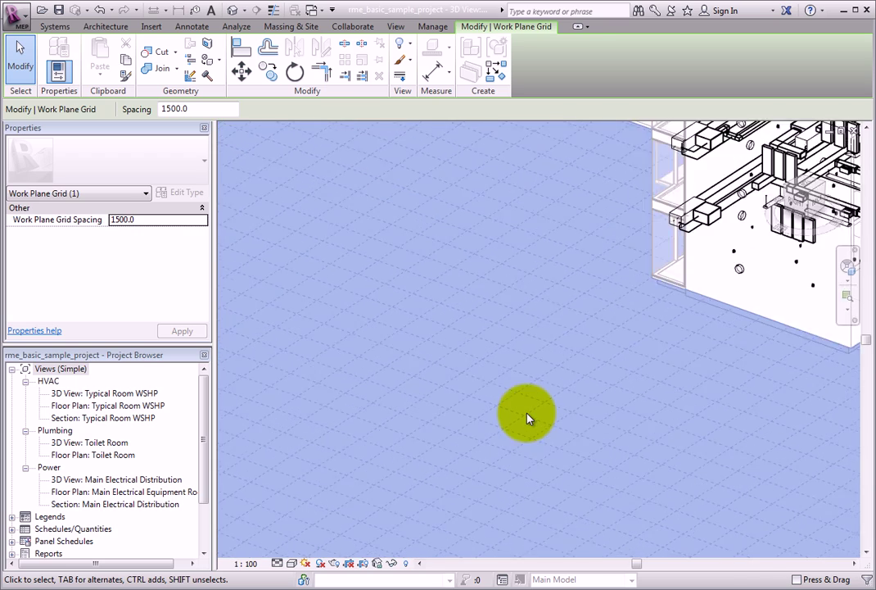
{"action": "scroll", "coordinate": [528, 419], "scroll_direction": "down", "scroll_amount": 5}
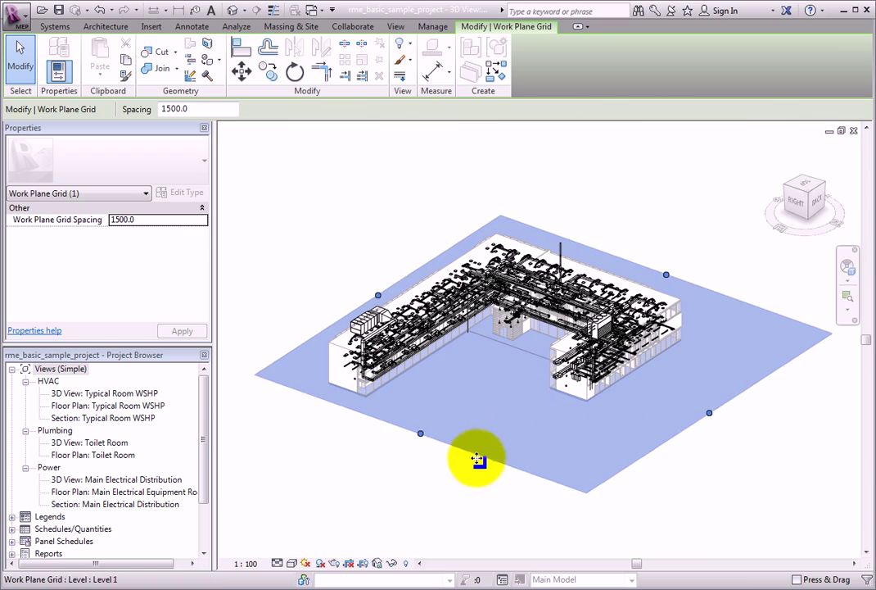
{"action": "left_click_drag", "start_coordinate": [421, 436], "coordinate": [388, 464]}
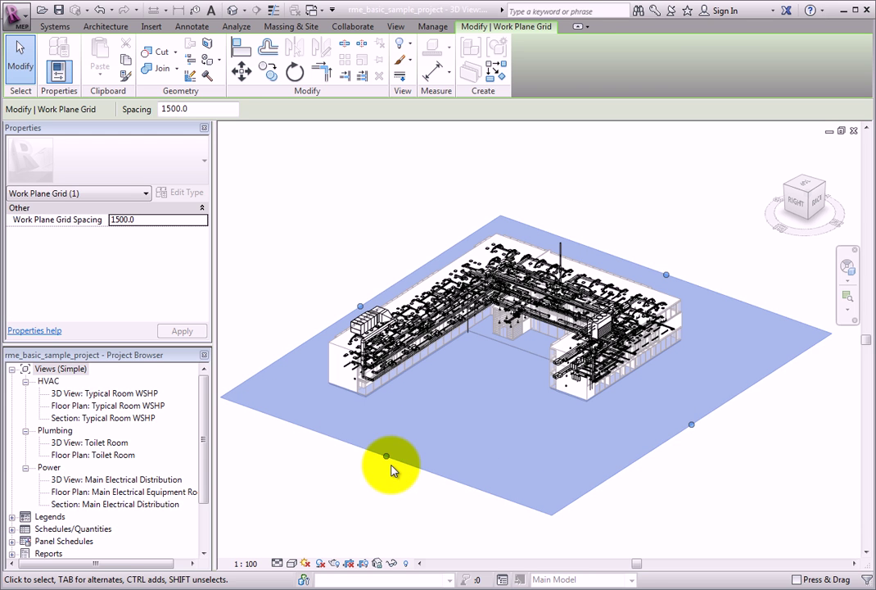
{"action": "left_click_drag", "start_coordinate": [692, 433], "coordinate": [713, 449]}
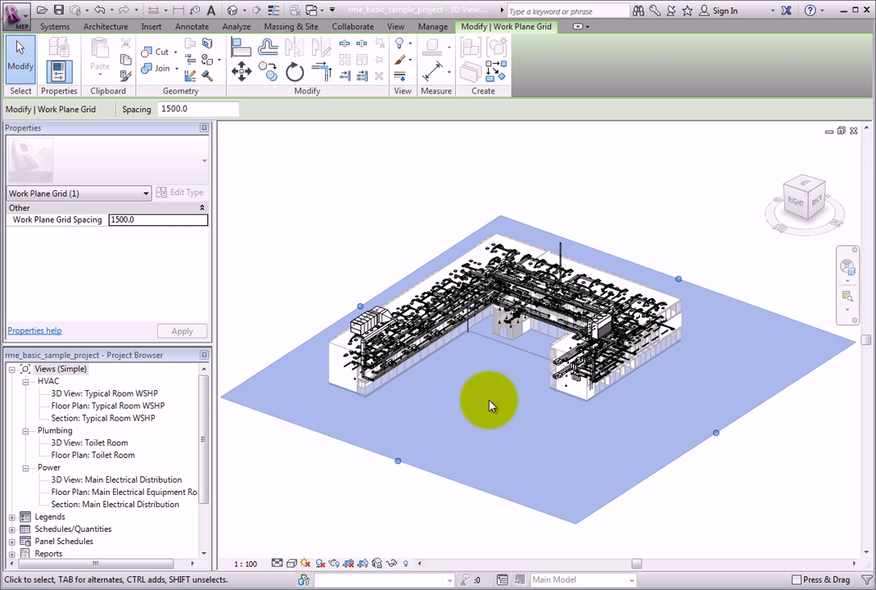
{"action": "scroll", "coordinate": [491, 407], "scroll_direction": "up", "scroll_amount": 1}
{"action": "left_click", "coordinate": [628, 205]}
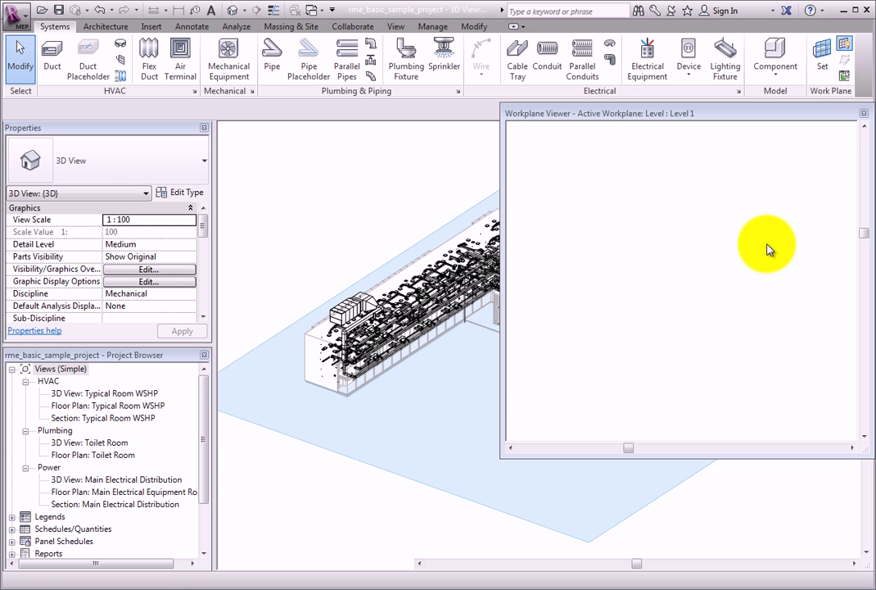
Show the Workplane Viewer for Level 1, enlarge its window and examine the work plane grid and the building plan in it.
{"action": "left_click_drag", "start_coordinate": [502, 459], "coordinate": [483, 477]}
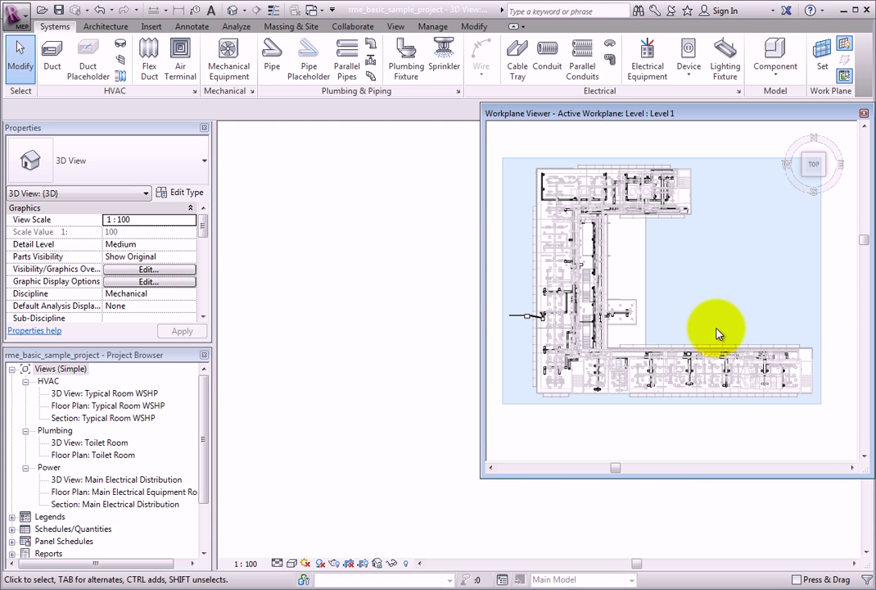
{"action": "left_click", "coordinate": [724, 308]}
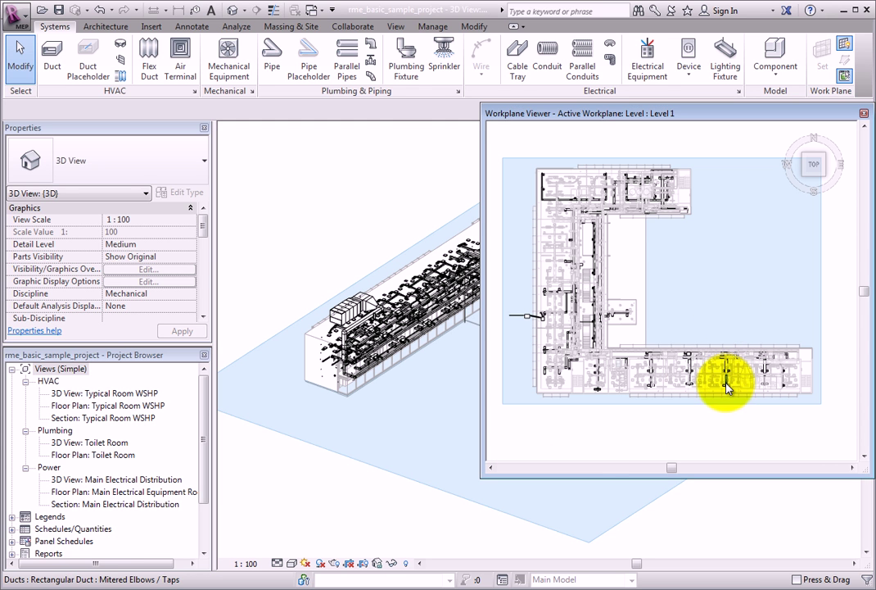
{"action": "scroll", "coordinate": [724, 389], "scroll_direction": "up", "scroll_amount": 5}
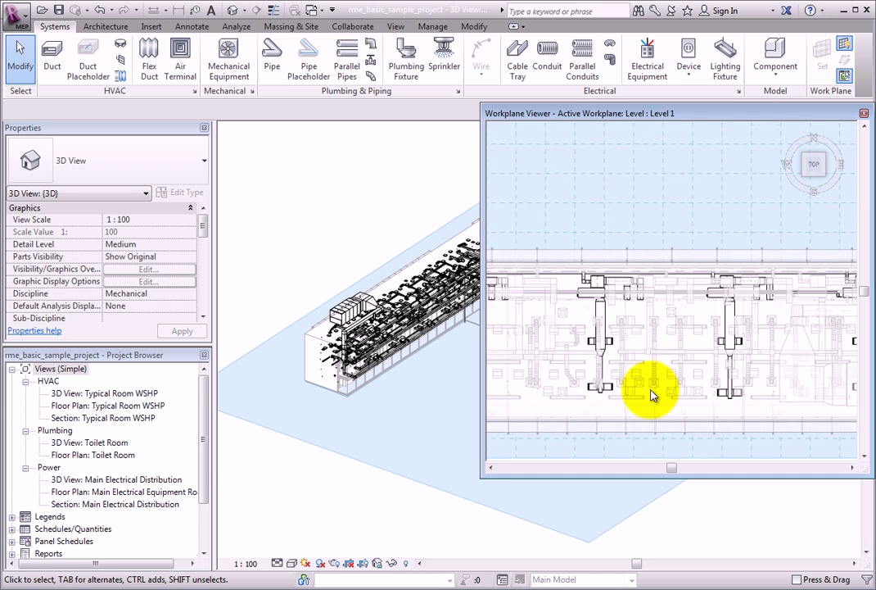
{"action": "scroll", "coordinate": [651, 396], "scroll_direction": "down", "scroll_amount": 4}
{"action": "scroll", "coordinate": [652, 396], "scroll_direction": "down", "scroll_amount": 2}
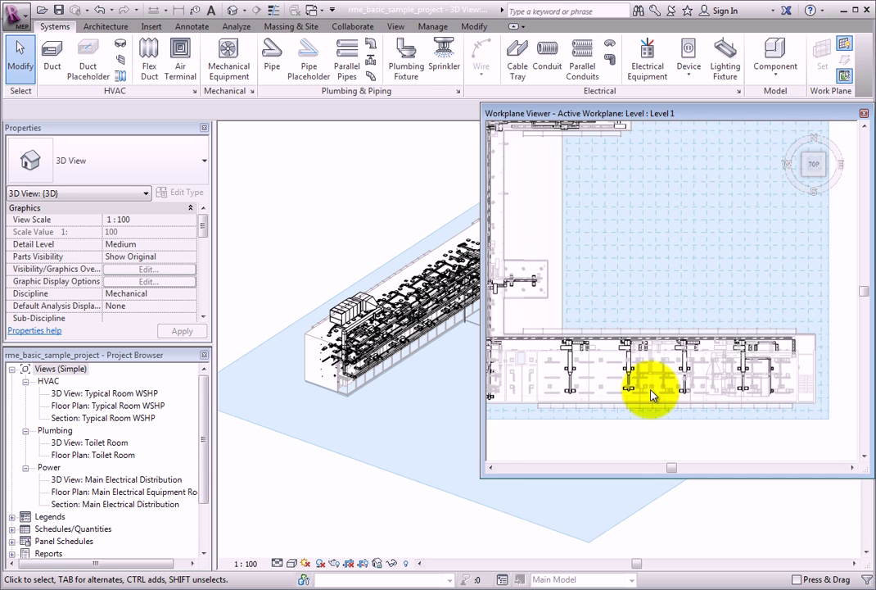
{"action": "middle_click_drag", "start_coordinate": [638, 322], "coordinate": [685, 353]}
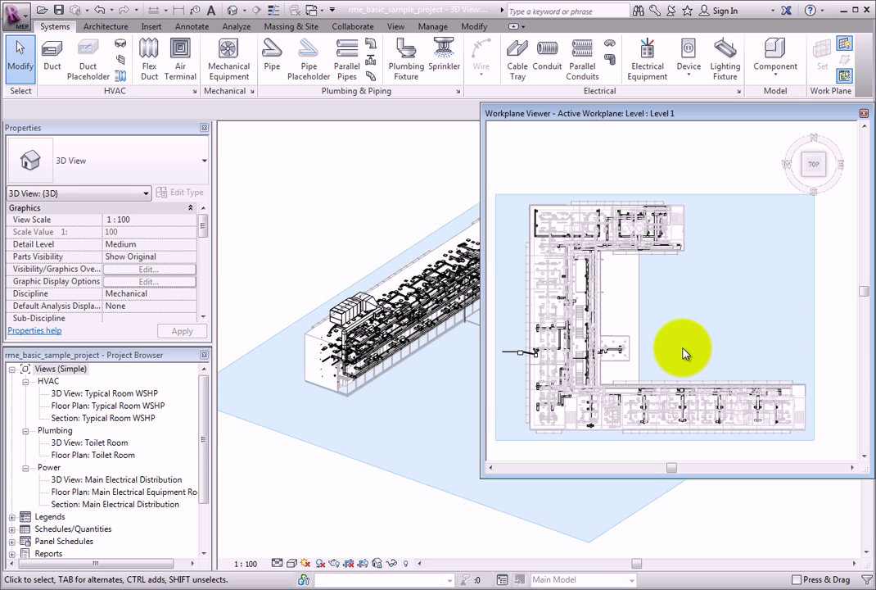
Tilt the view inside the Workplane Viewer, return it to the top orientation and close the viewer.
{"action": "left_click_drag", "start_coordinate": [827, 184], "coordinate": [810, 163]}
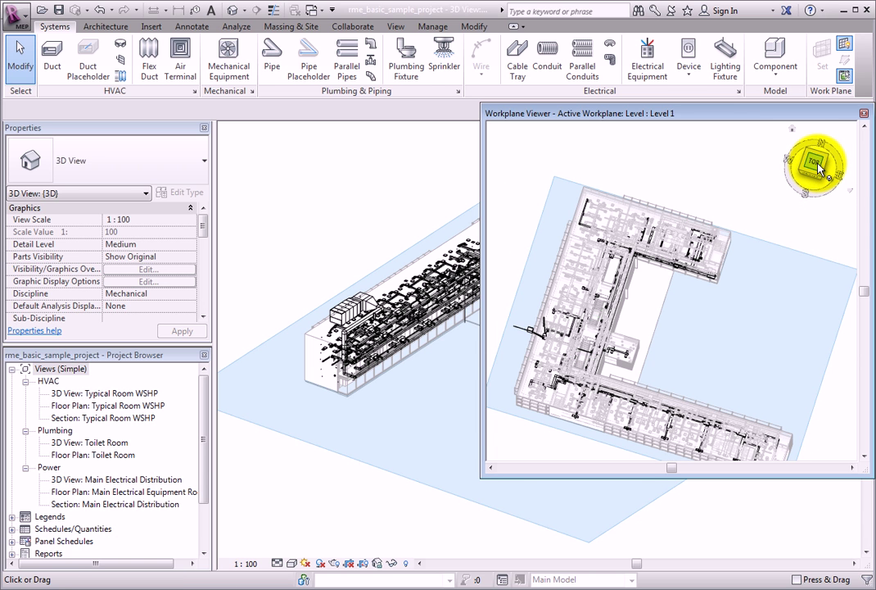
{"action": "left_click", "coordinate": [817, 166]}
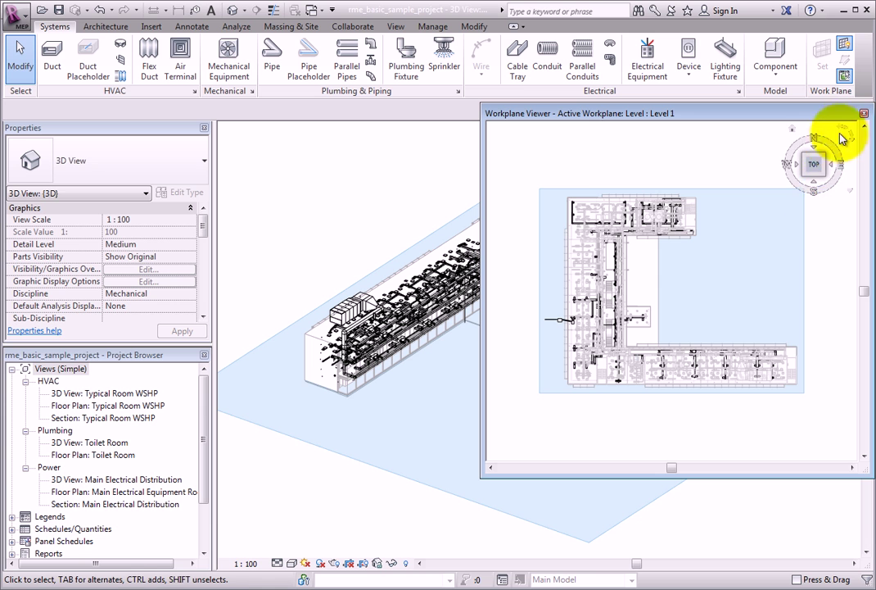
{"action": "left_click", "coordinate": [863, 114]}
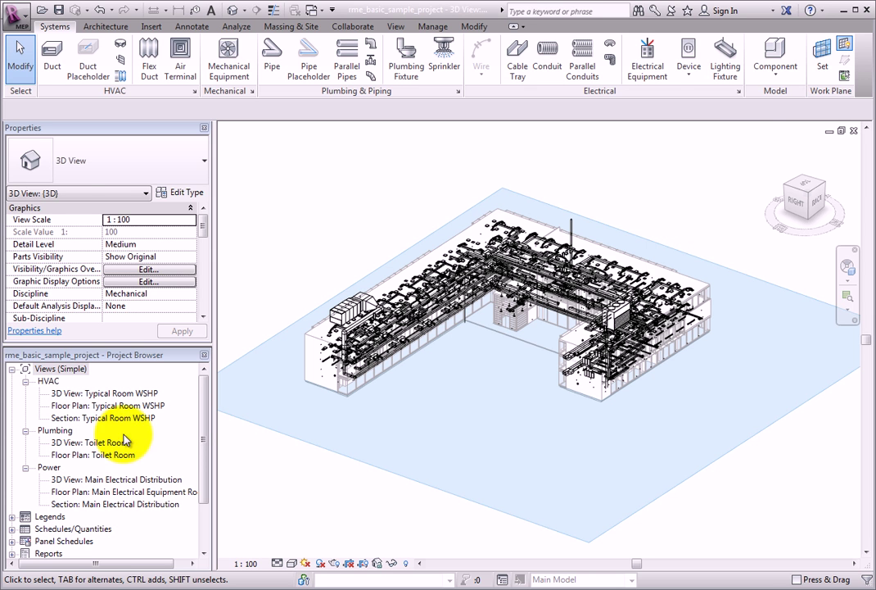
Open the Toilet Room floor plan and check which work plane is current, leaving it as it is.
{"action": "double_click", "coordinate": [86, 455]}
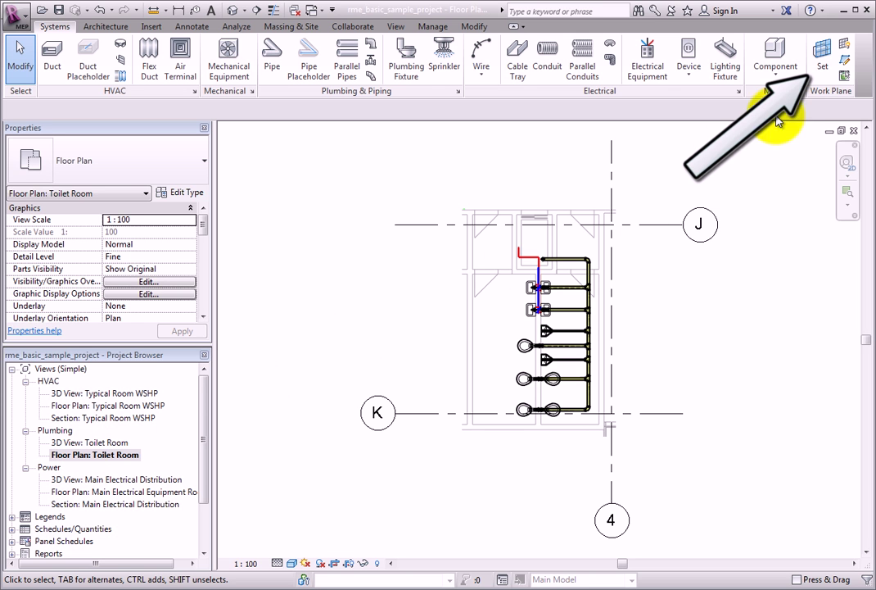
{"action": "left_click", "coordinate": [820, 78]}
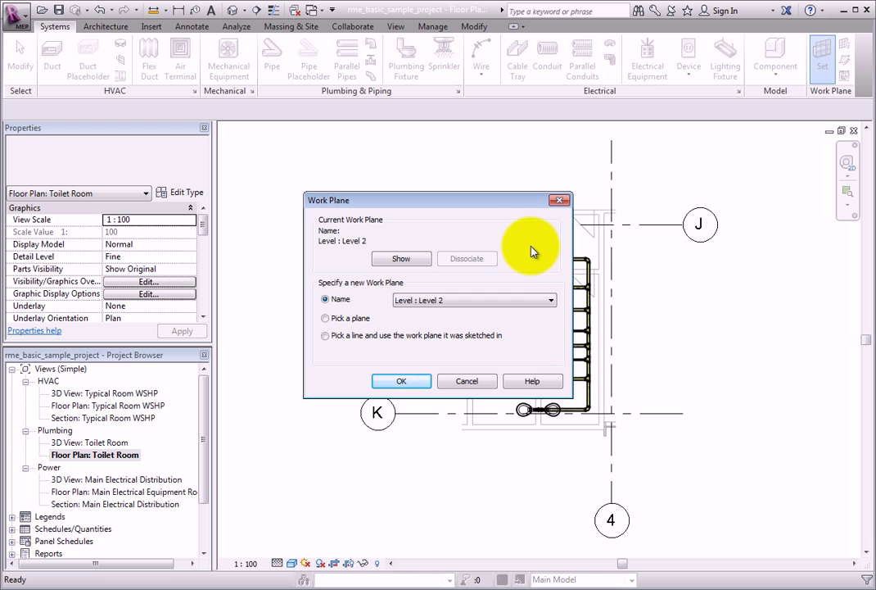
{"action": "left_click", "coordinate": [487, 380]}
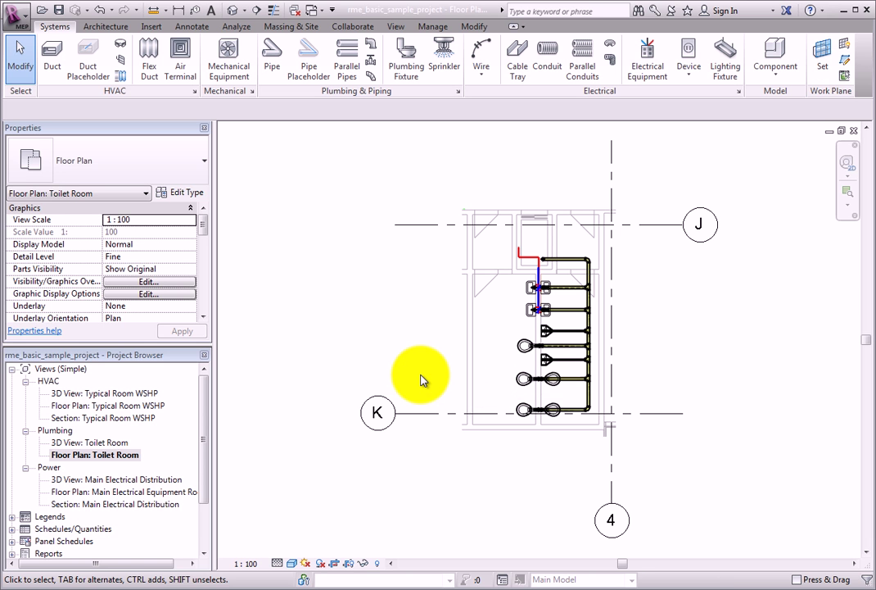
Show the Workplane Viewer for the Toilet Room plan and turn it to a close-up 3D view of the room.
{"action": "left_click", "coordinate": [844, 77]}
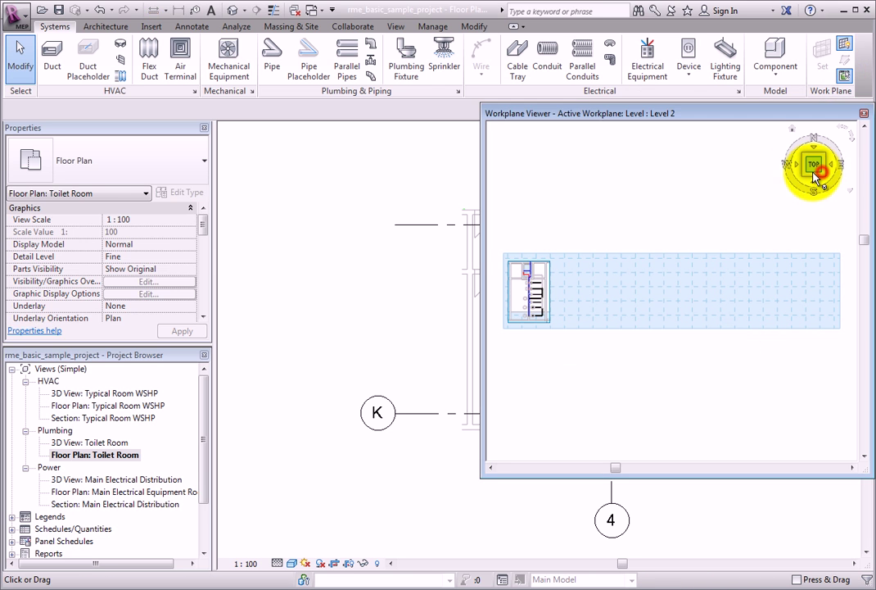
{"action": "left_click_drag", "start_coordinate": [830, 176], "coordinate": [779, 139]}
{"action": "middle_click_drag", "start_coordinate": [603, 270], "coordinate": [729, 287]}
{"action": "scroll", "coordinate": [562, 351], "scroll_direction": "up", "scroll_amount": 5}
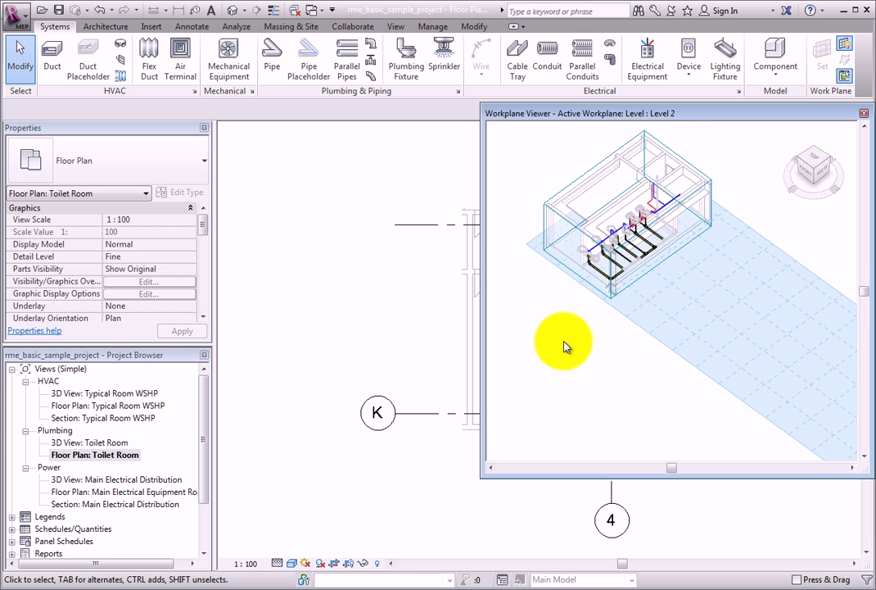
Adjust the section box height in the Workplane Viewer by raising its top well above the toilet room and lowering it again, and close the viewer.
{"action": "left_click", "coordinate": [540, 196]}
{"action": "middle_click_drag", "start_coordinate": [602, 284], "coordinate": [635, 421]}
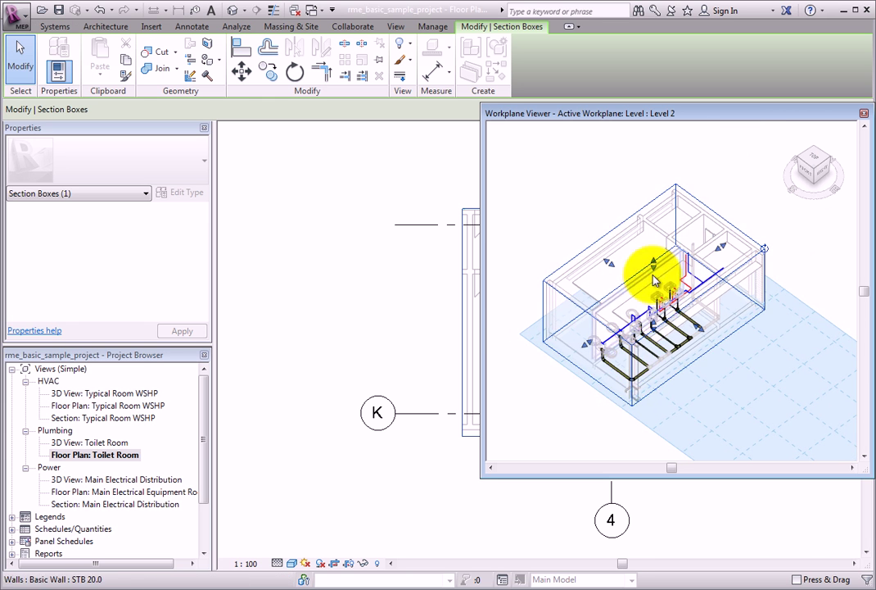
{"action": "left_click_drag", "start_coordinate": [655, 267], "coordinate": [650, 196]}
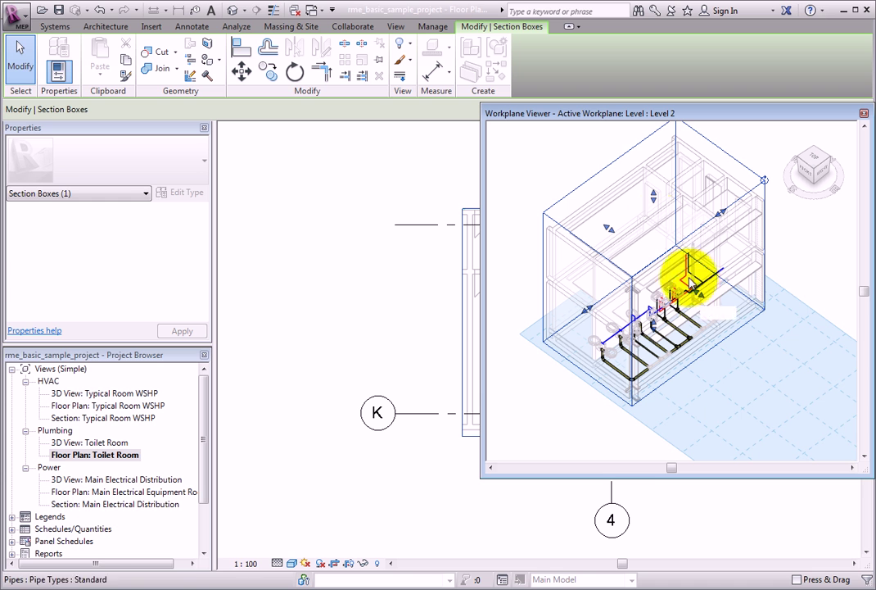
{"action": "left_click_drag", "start_coordinate": [655, 207], "coordinate": [653, 261]}
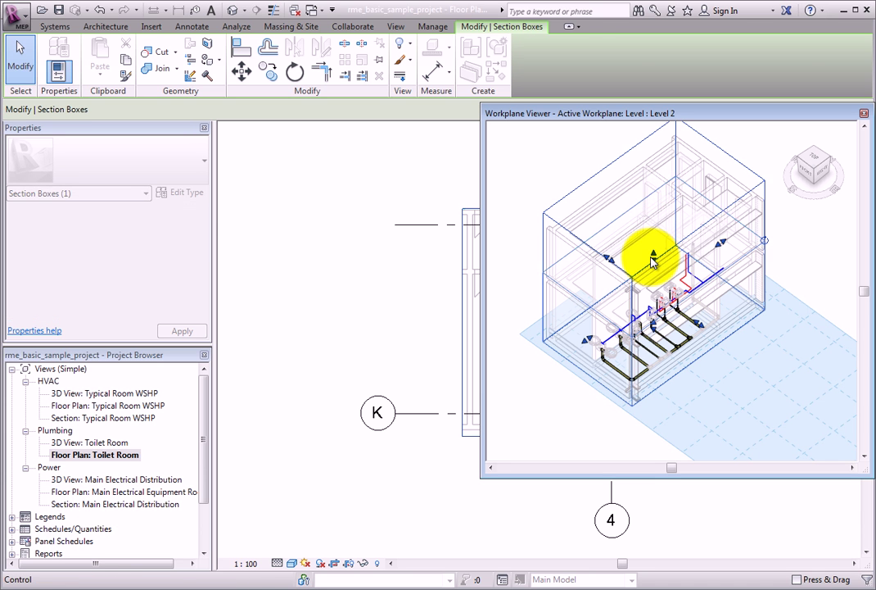
{"action": "left_click", "coordinate": [732, 196]}
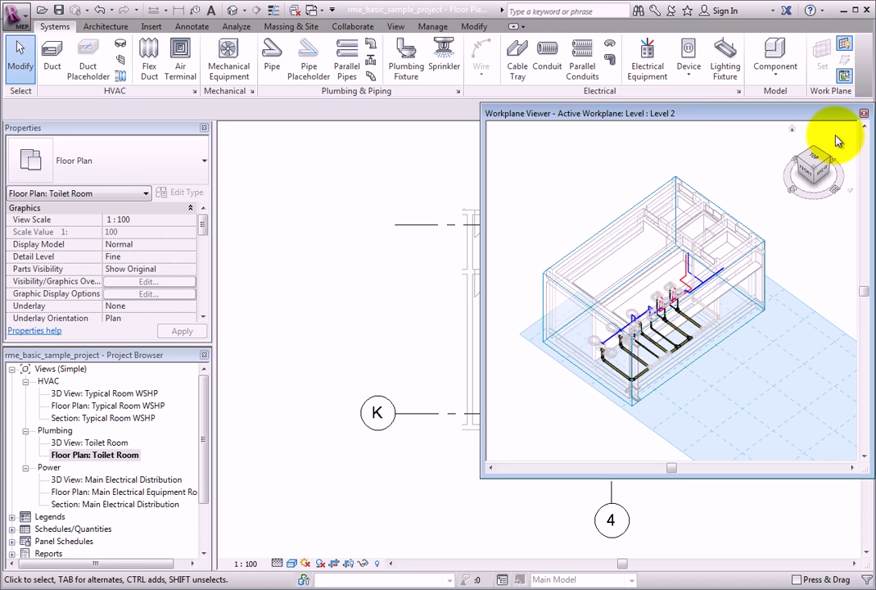
{"action": "left_click", "coordinate": [864, 114]}
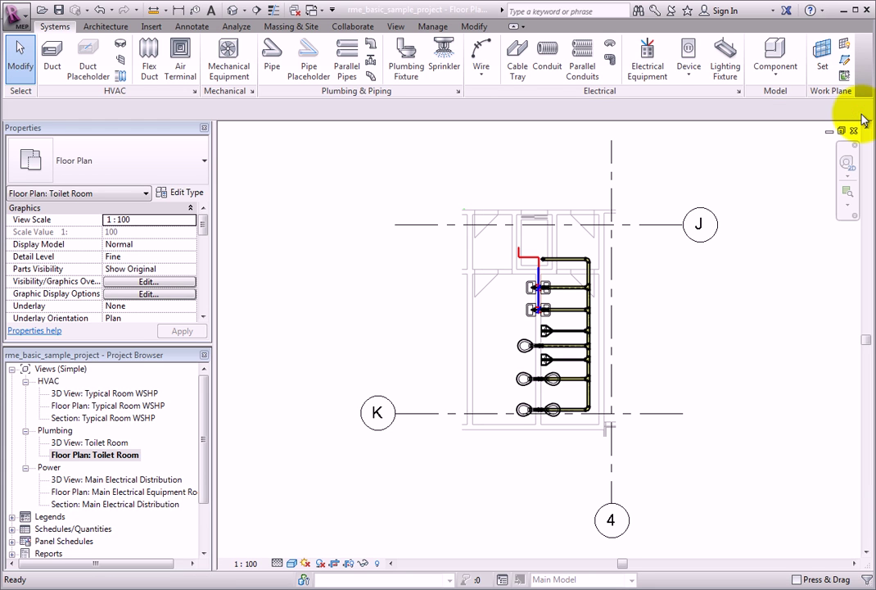
Open the Main Electrical Distribution section view.
{"action": "double_click", "coordinate": [149, 505]}
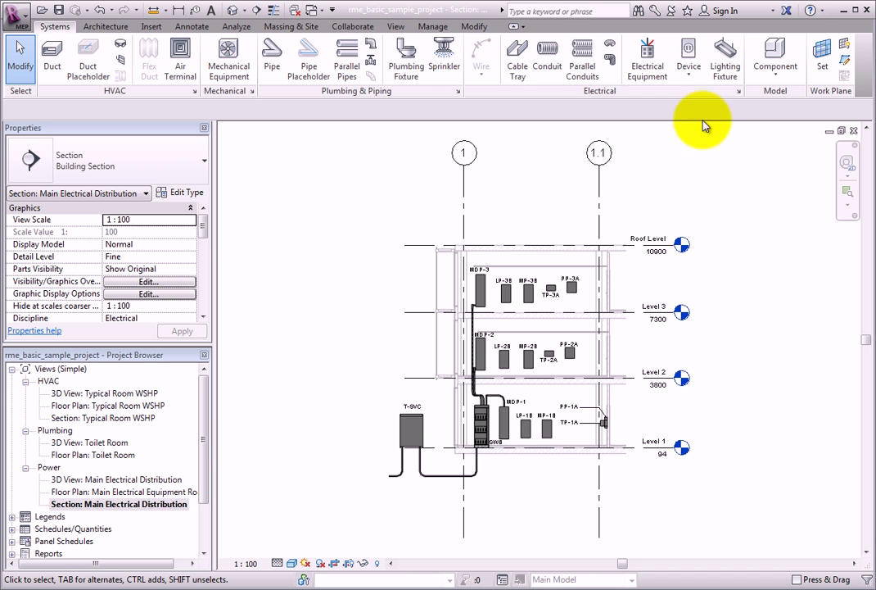
Check the current work plane of the Main Electrical Distribution section, leaving it as it is.
{"action": "left_click", "coordinate": [819, 70]}
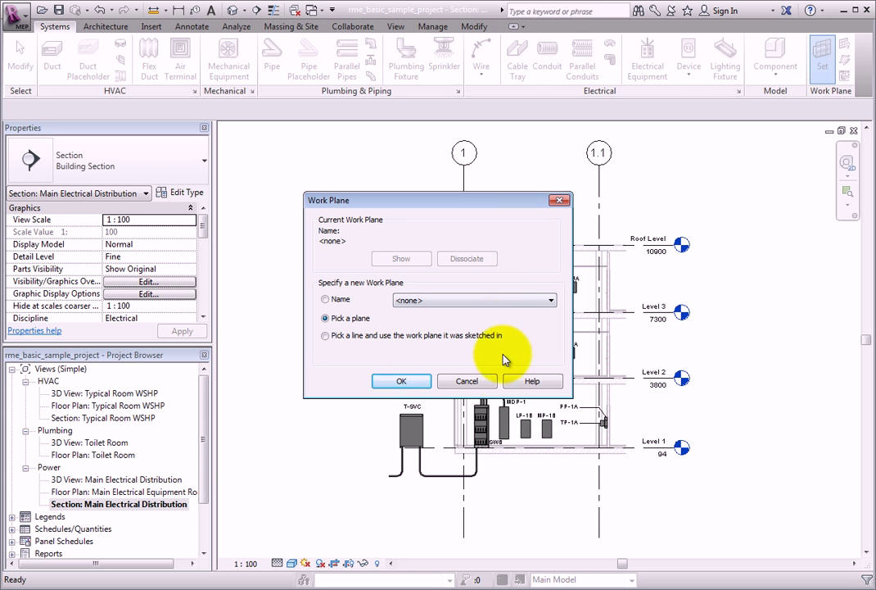
{"action": "left_click", "coordinate": [490, 384]}
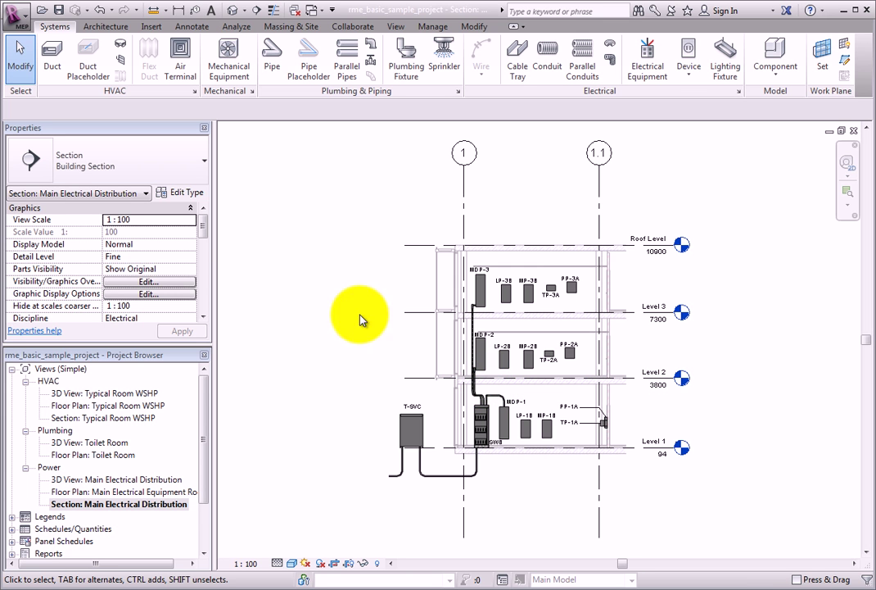
Open the default 3D view and review the named work planes and the other options for specifying a new one.
{"action": "left_click", "coordinate": [233, 11]}
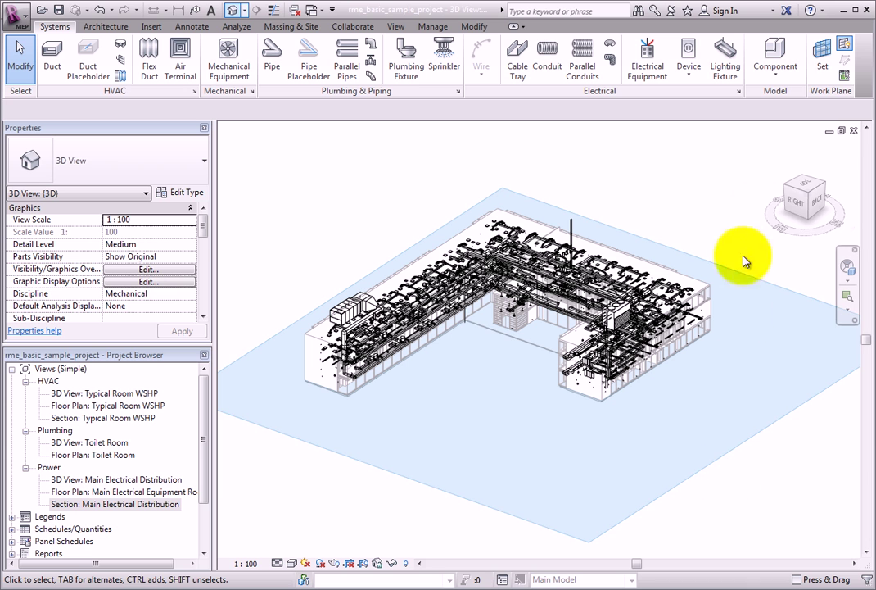
{"action": "left_click", "coordinate": [820, 65]}
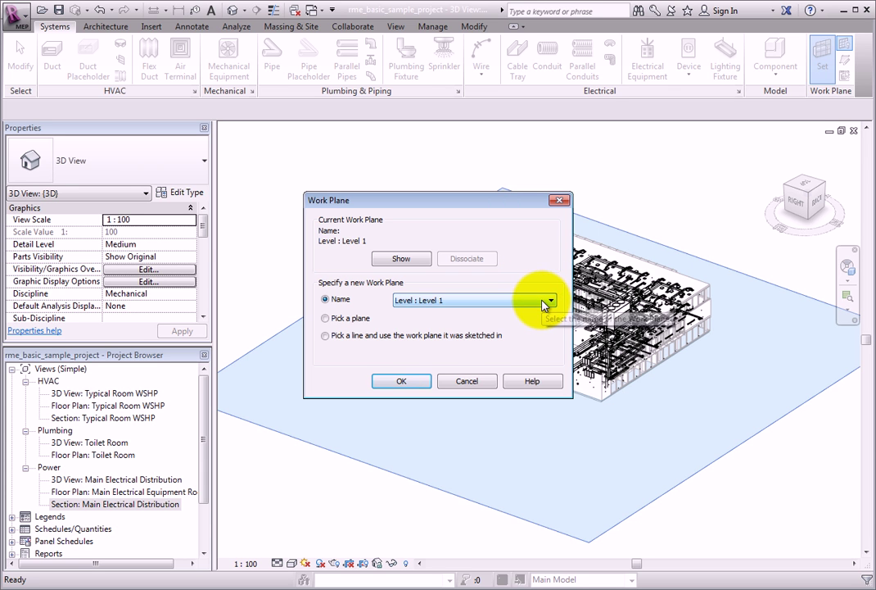
{"action": "left_click", "coordinate": [546, 302]}
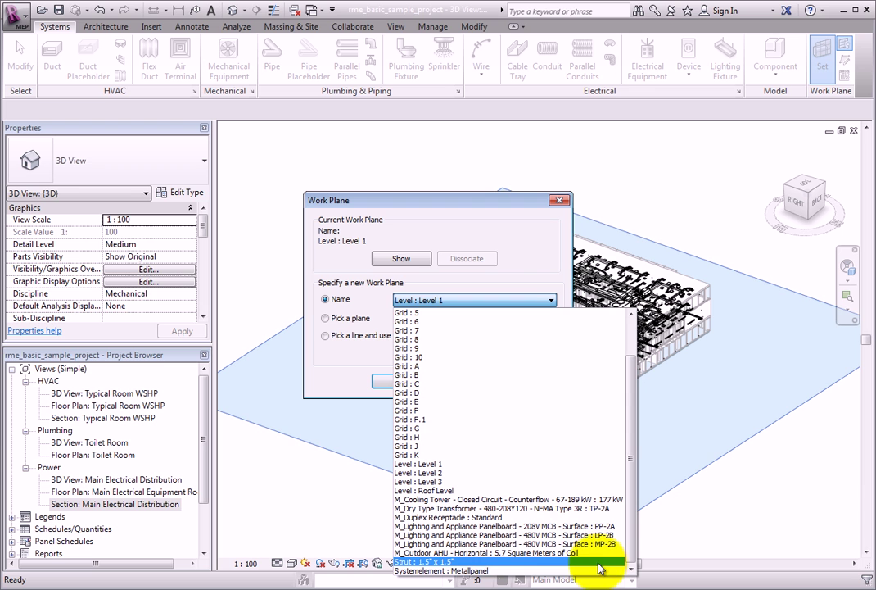
{"action": "left_click", "coordinate": [533, 299]}
{"action": "left_click", "coordinate": [326, 319]}
{"action": "left_click", "coordinate": [326, 337]}
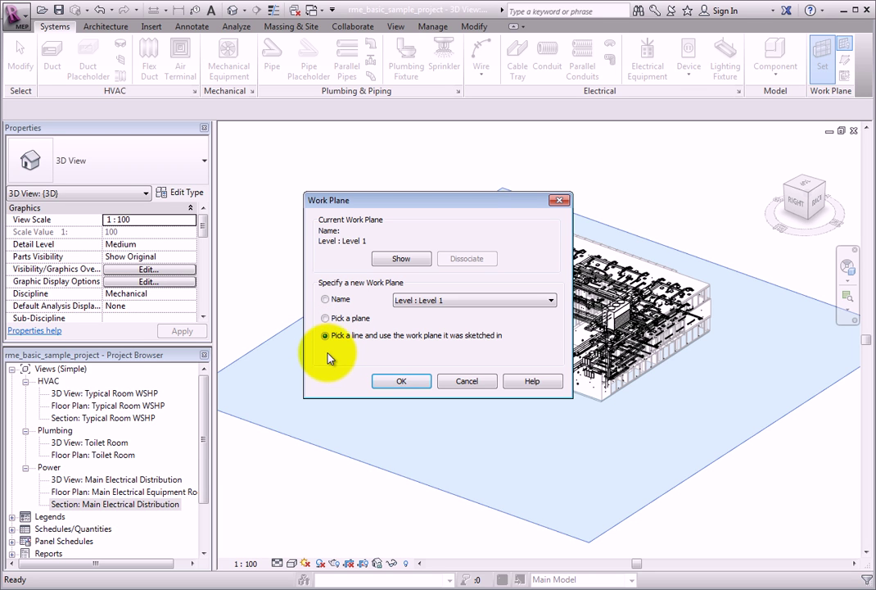
Set a new work plane with the Pick a plane option, using the exterior face of the solid end wall on the building's shorter wing.
{"action": "left_click", "coordinate": [326, 319]}
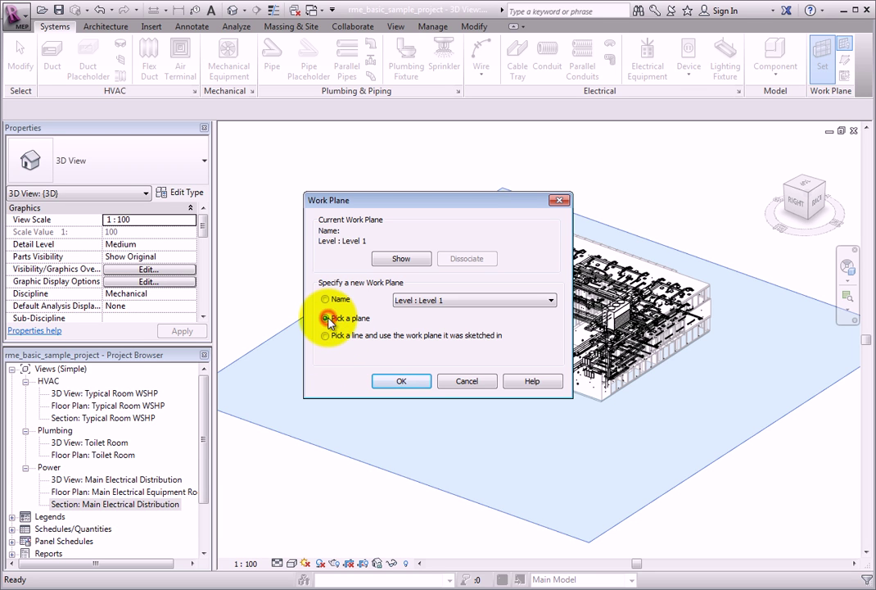
{"action": "left_click", "coordinate": [413, 383]}
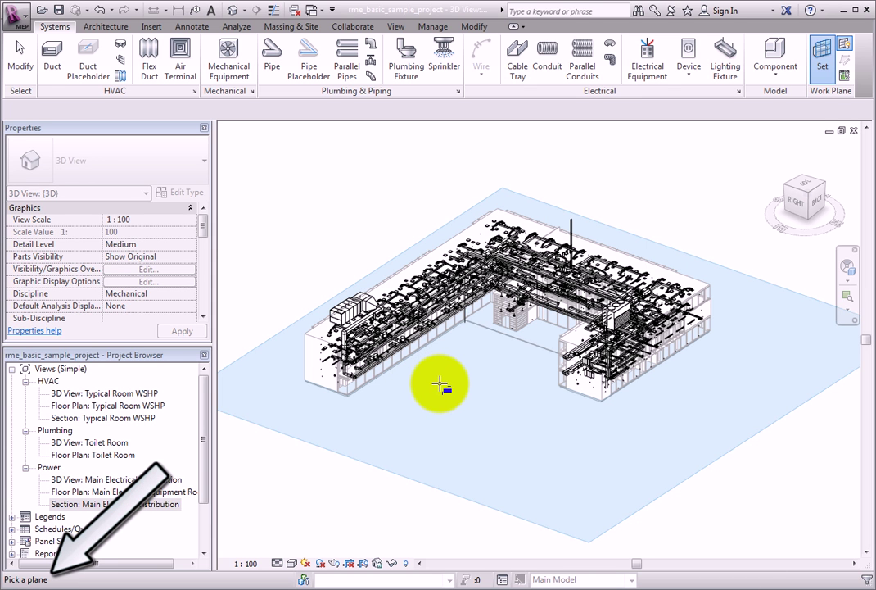
{"action": "middle_click_drag", "start_coordinate": [445, 385], "coordinate": [640, 385], "text": "shift"}
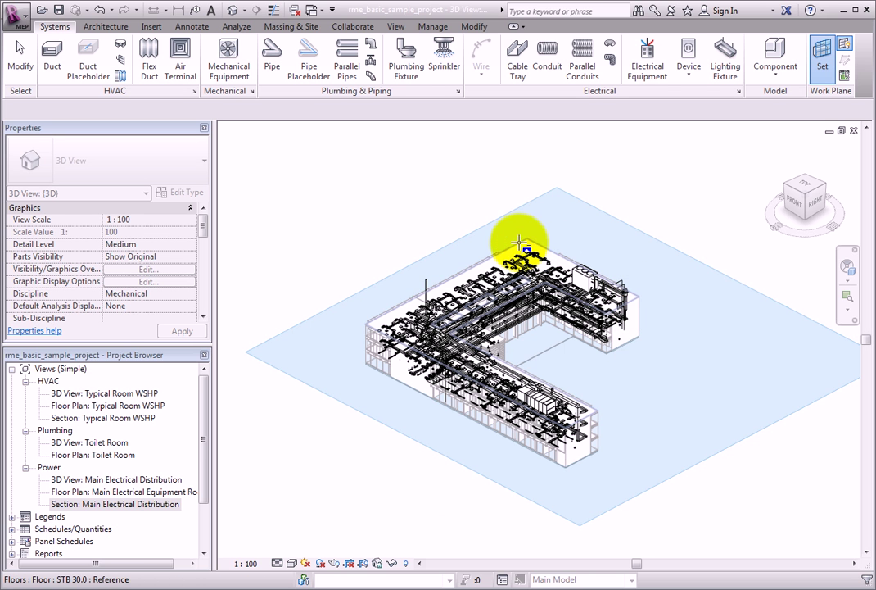
{"action": "middle_click_drag", "start_coordinate": [692, 358], "coordinate": [689, 393], "text": "shift"}
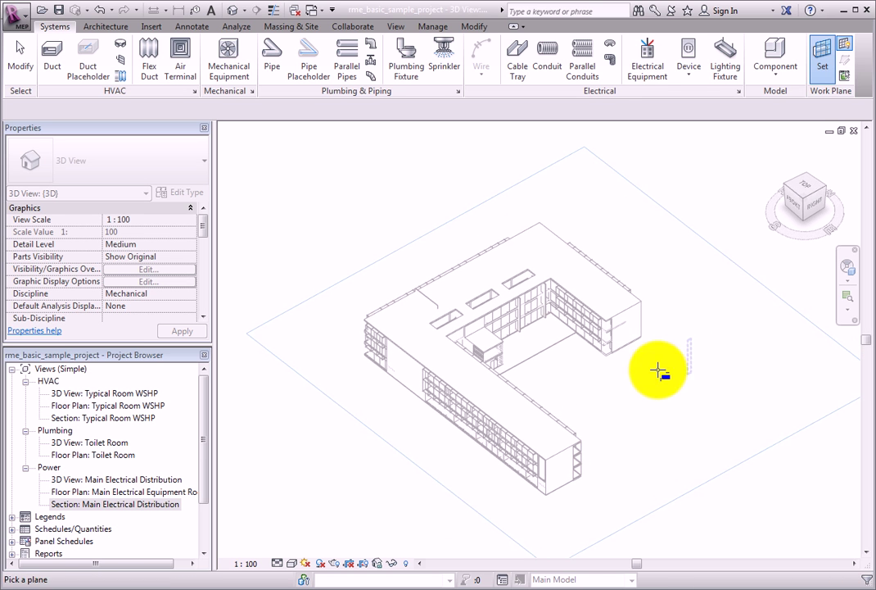
{"action": "scroll", "coordinate": [646, 358], "scroll_direction": "up", "scroll_amount": 5}
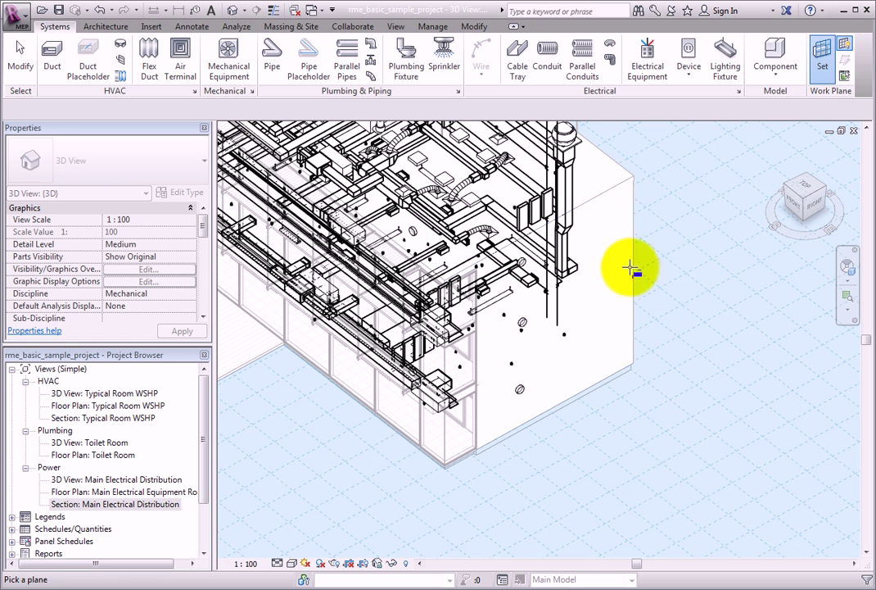
{"action": "left_click", "coordinate": [632, 316]}
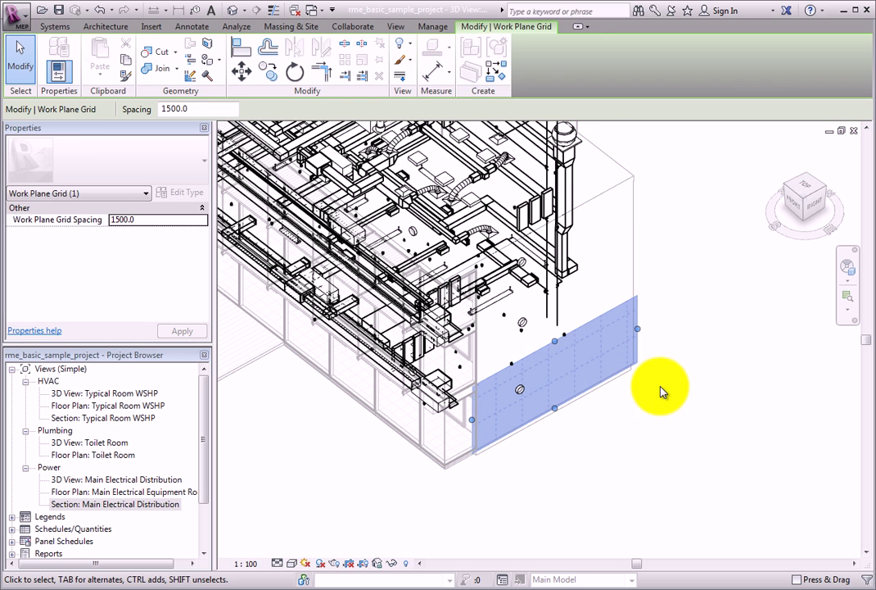
{"action": "scroll", "coordinate": [659, 387], "scroll_direction": "down", "scroll_amount": 2}
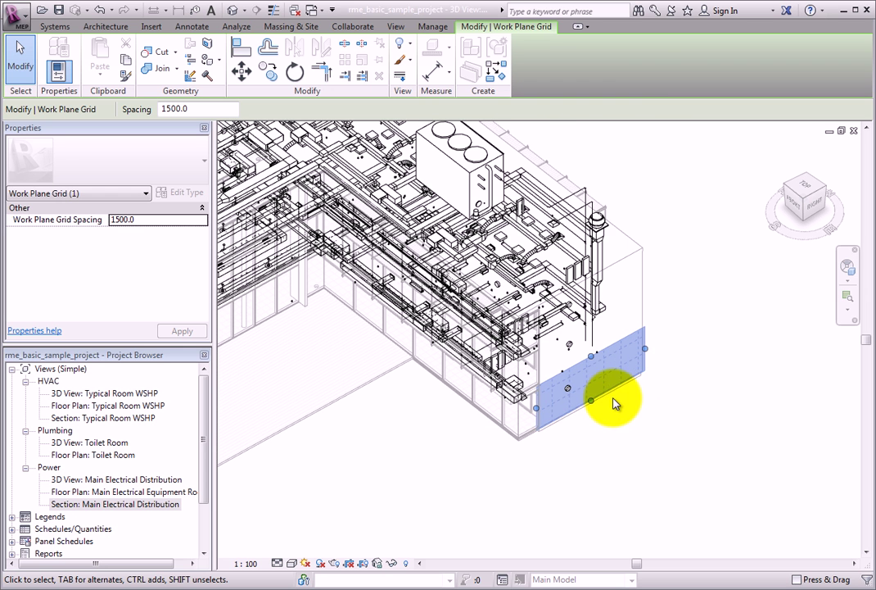
{"action": "scroll", "coordinate": [593, 418], "scroll_direction": "up", "scroll_amount": 1}
{"action": "scroll", "coordinate": [593, 422], "scroll_direction": "up", "scroll_amount": 2}
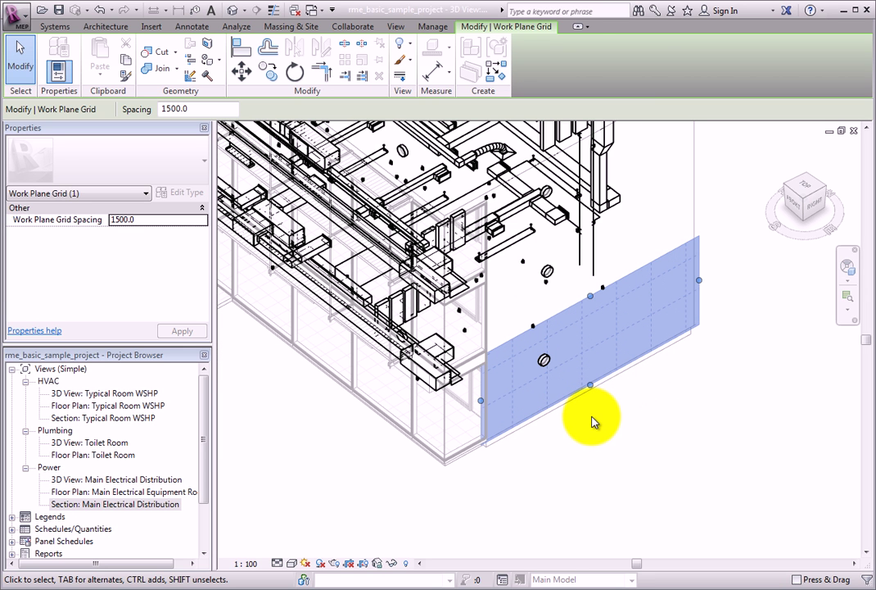
Place model text reading 12 on the end wall's work plane, just beside the round opening.
{"action": "left_click", "coordinate": [106, 27]}
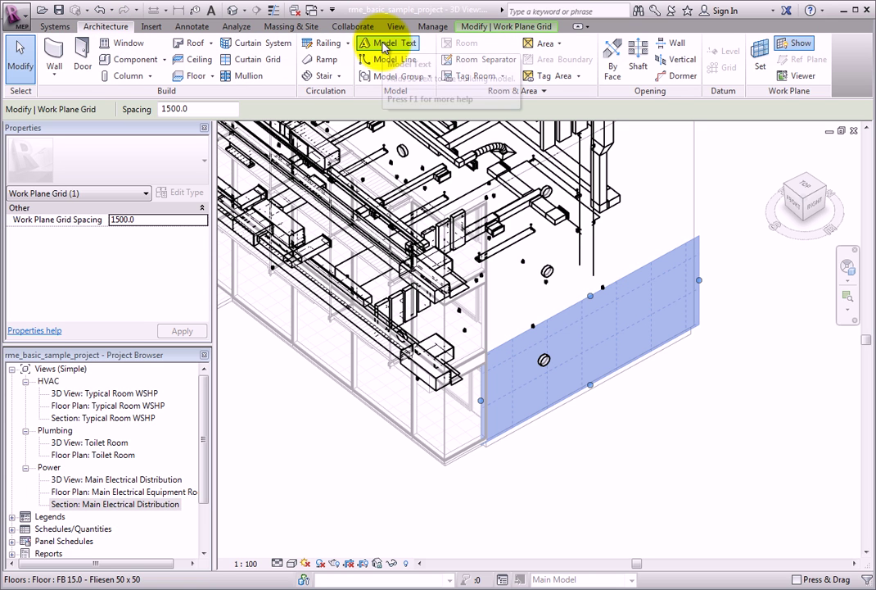
{"action": "left_click", "coordinate": [382, 47]}
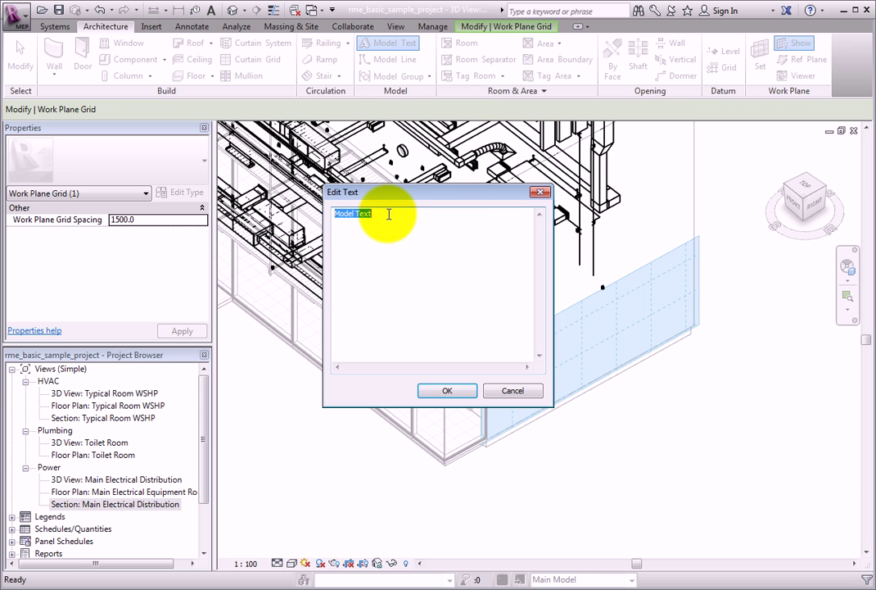
{"action": "left_click_drag", "start_coordinate": [389, 215], "coordinate": [335, 201]}
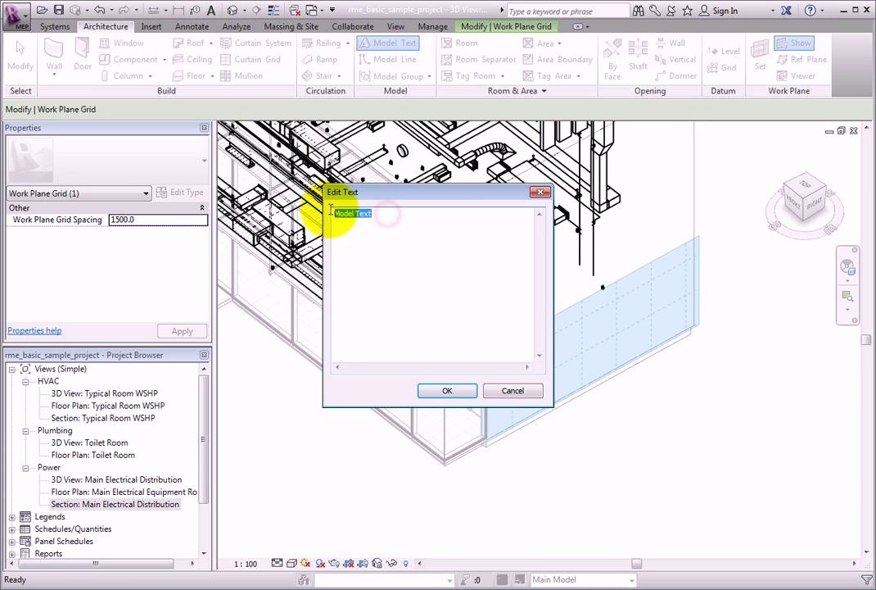
{"action": "type", "text": "12"}
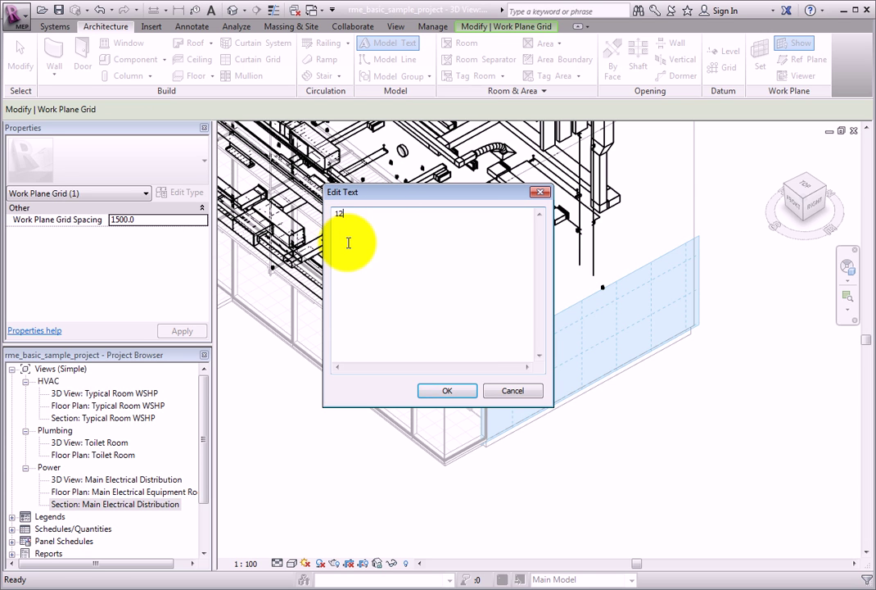
{"action": "left_click", "coordinate": [449, 390]}
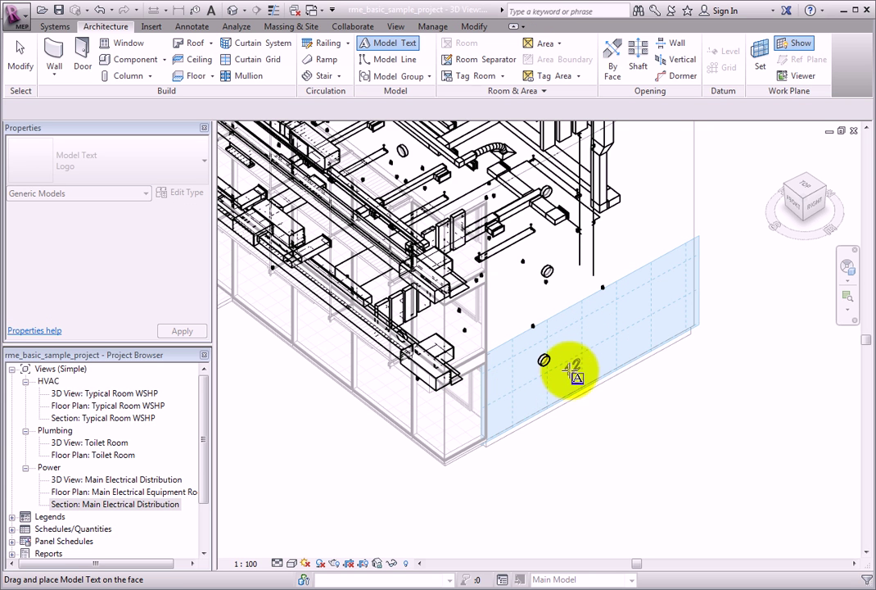
{"action": "left_click", "coordinate": [588, 359]}
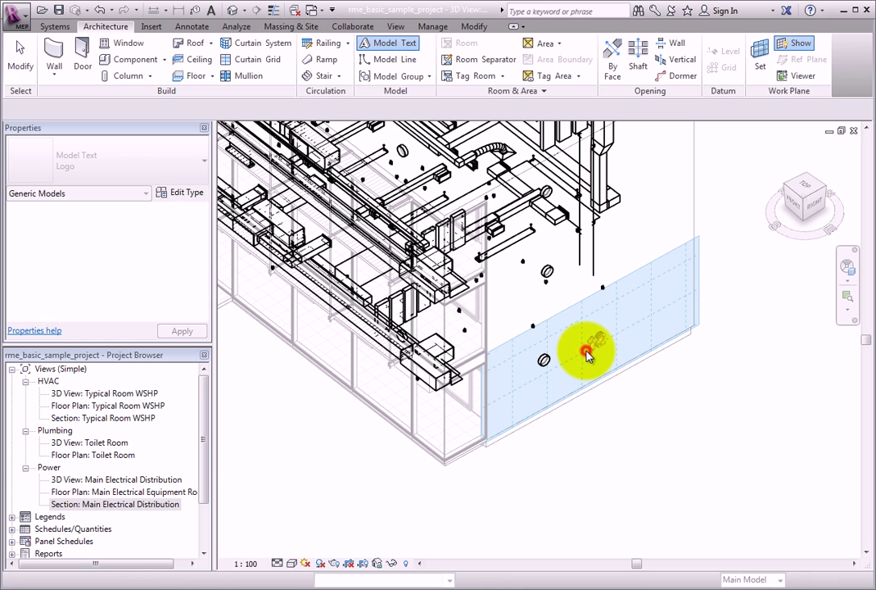
{"action": "scroll", "coordinate": [638, 413], "scroll_direction": "up", "scroll_amount": 3}
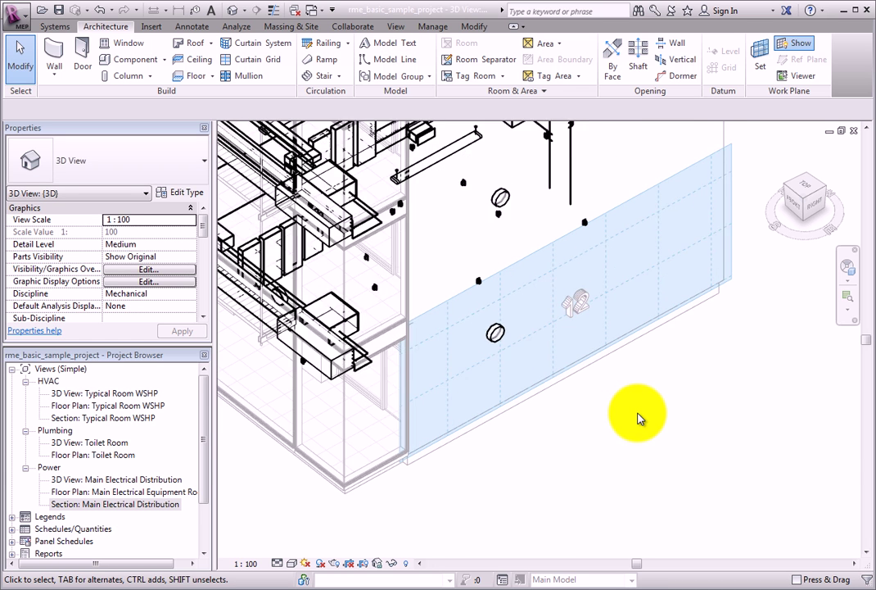